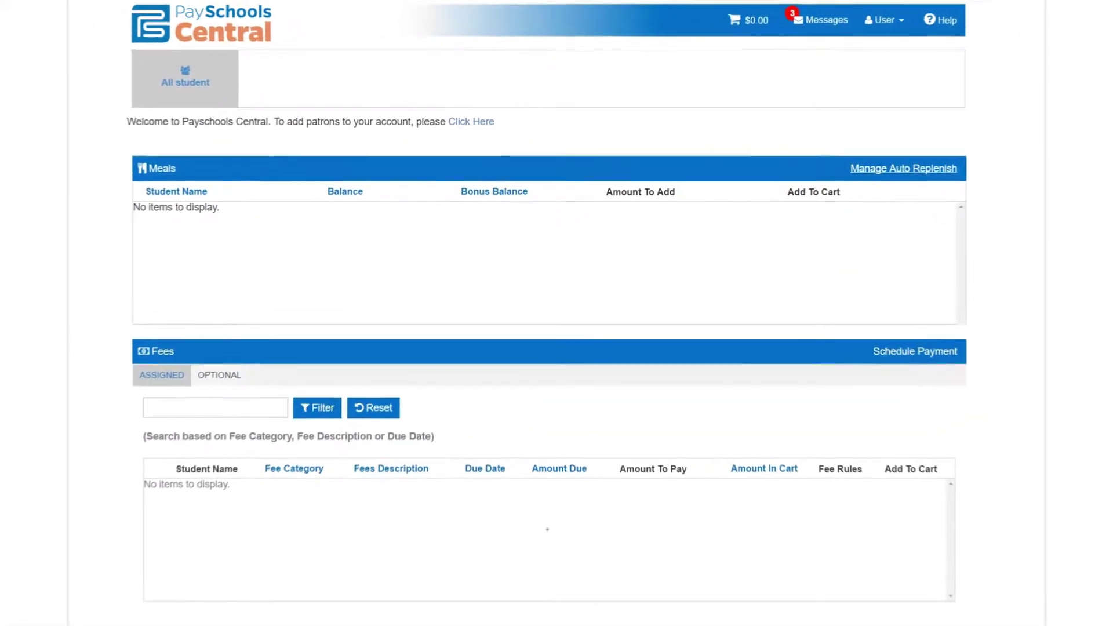
Start adding a student, choosing state Colorado and district PSCA Test
click(451, 117)
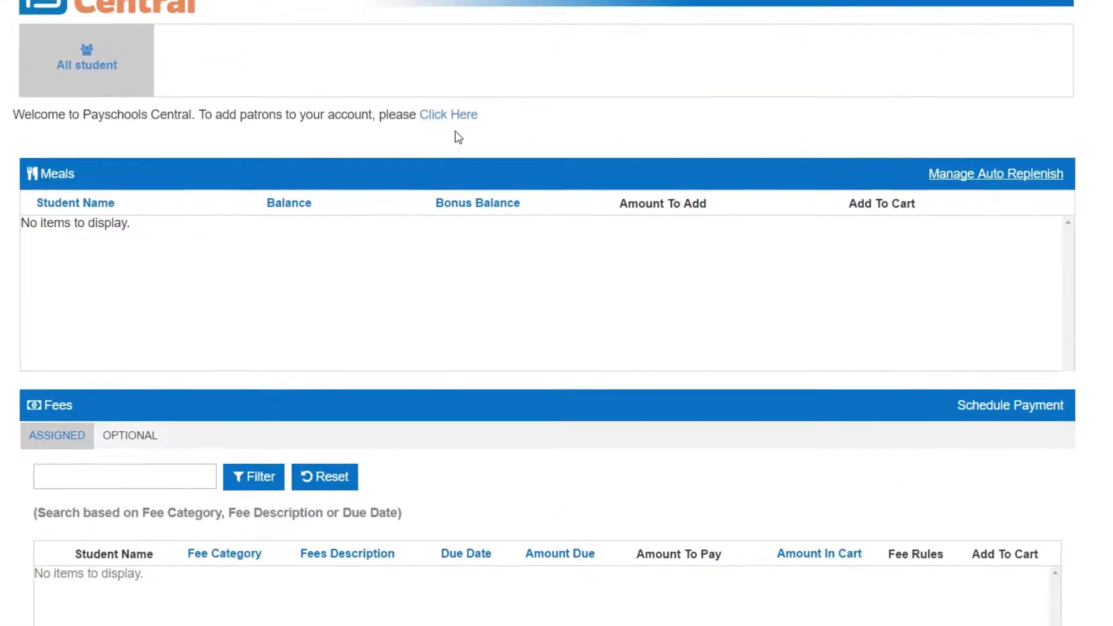
click(1002, 129)
click(667, 312)
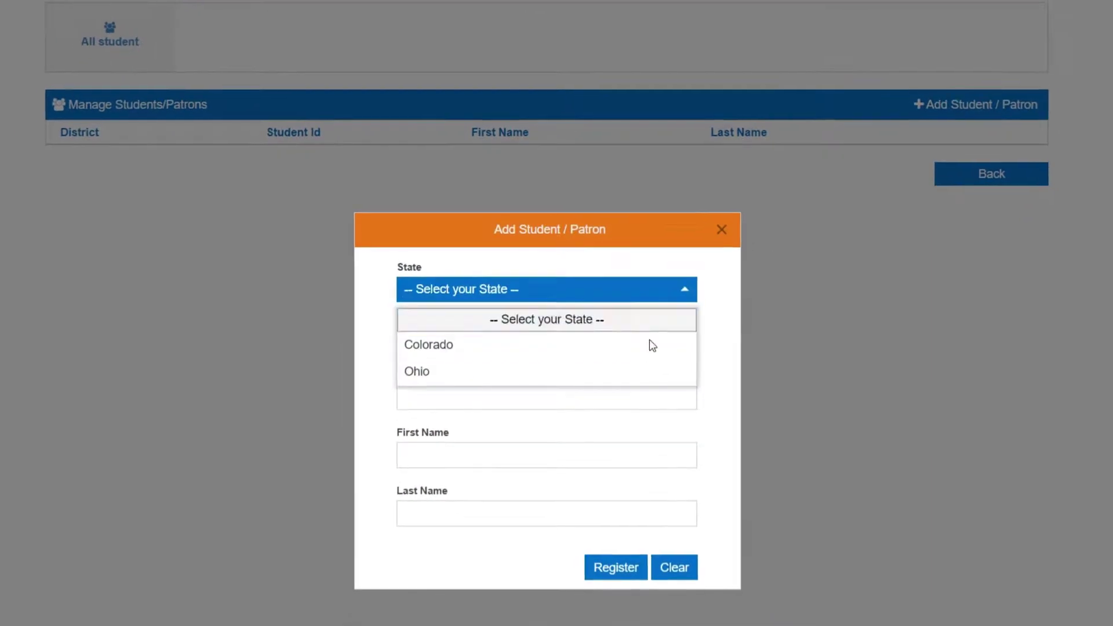
click(656, 374)
click(670, 368)
click(644, 430)
Enter the student's ID and close the add-student form
click(644, 428)
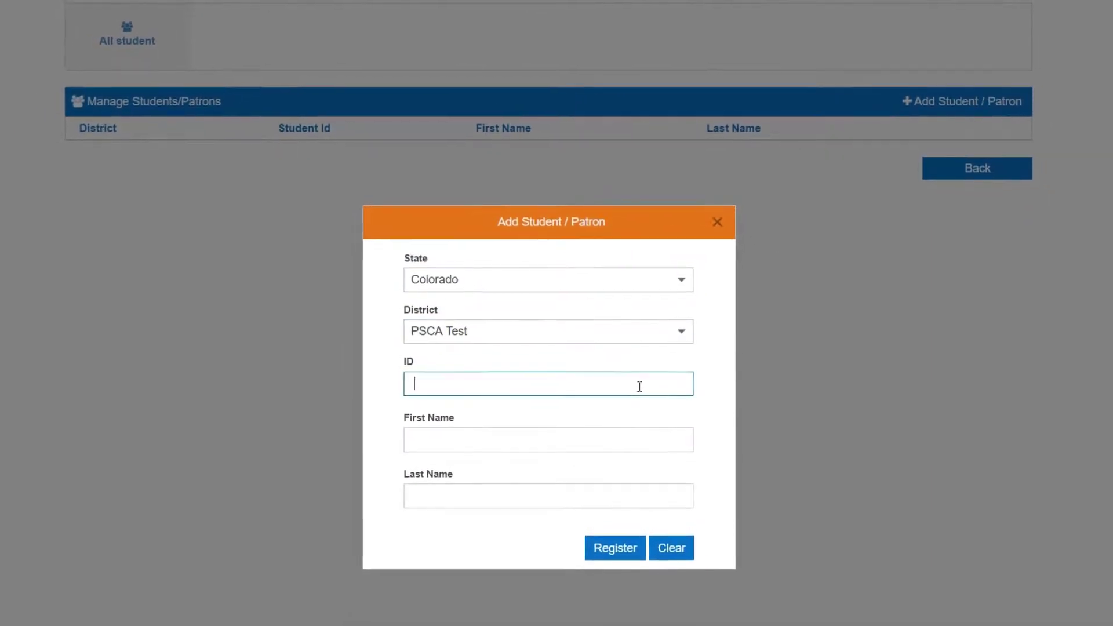
text(18761)
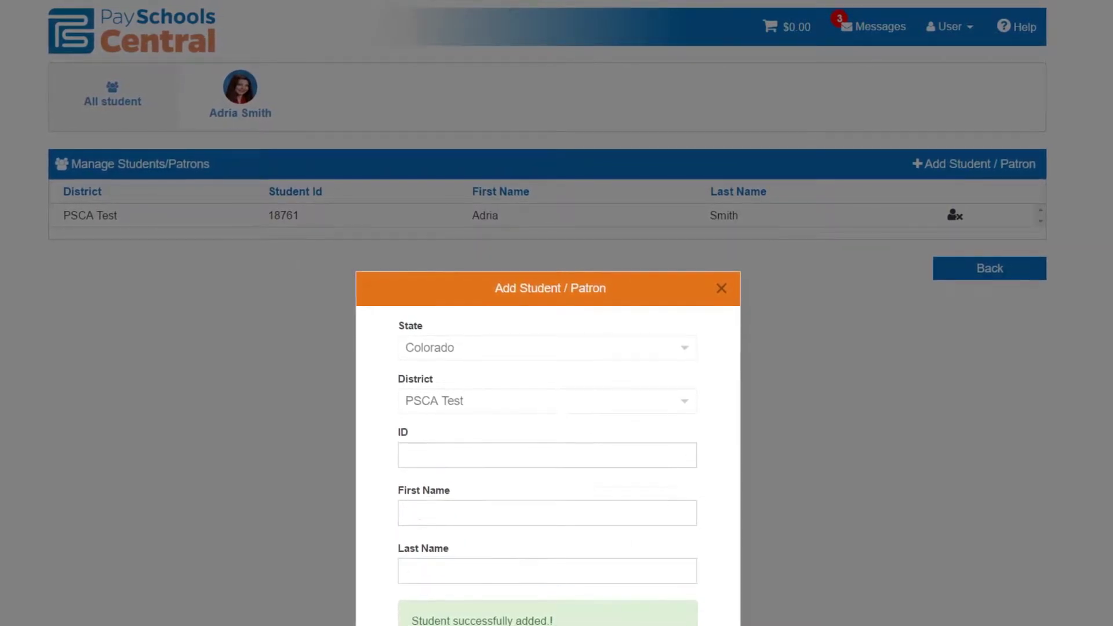
click(721, 293)
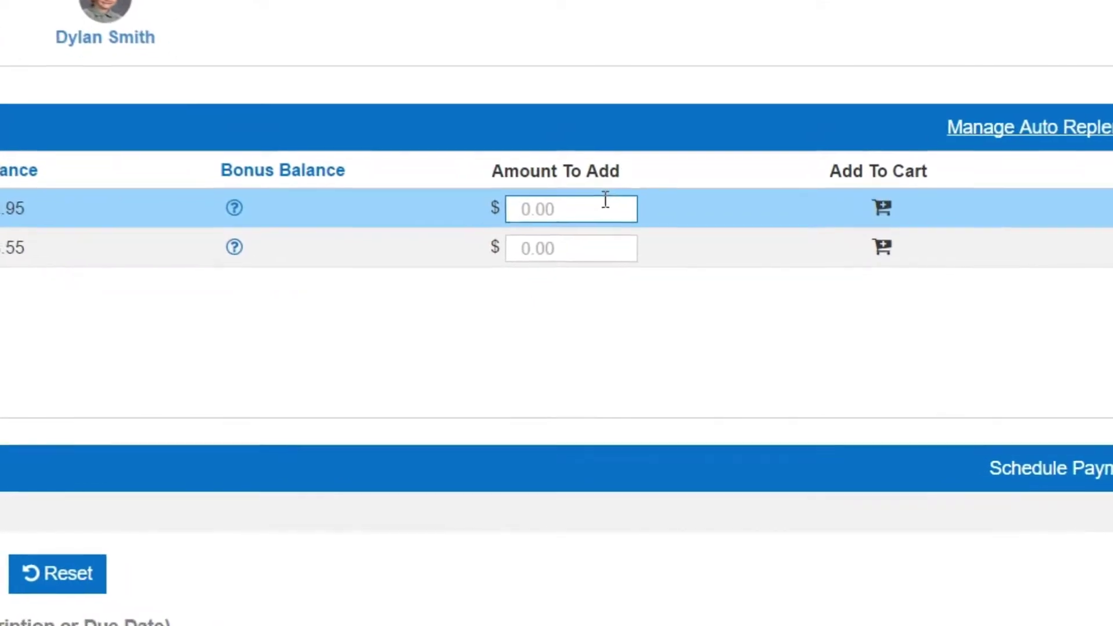
Add a $10.00 lunch amount to the cart for each of the two students
text(10.00)
click(881, 207)
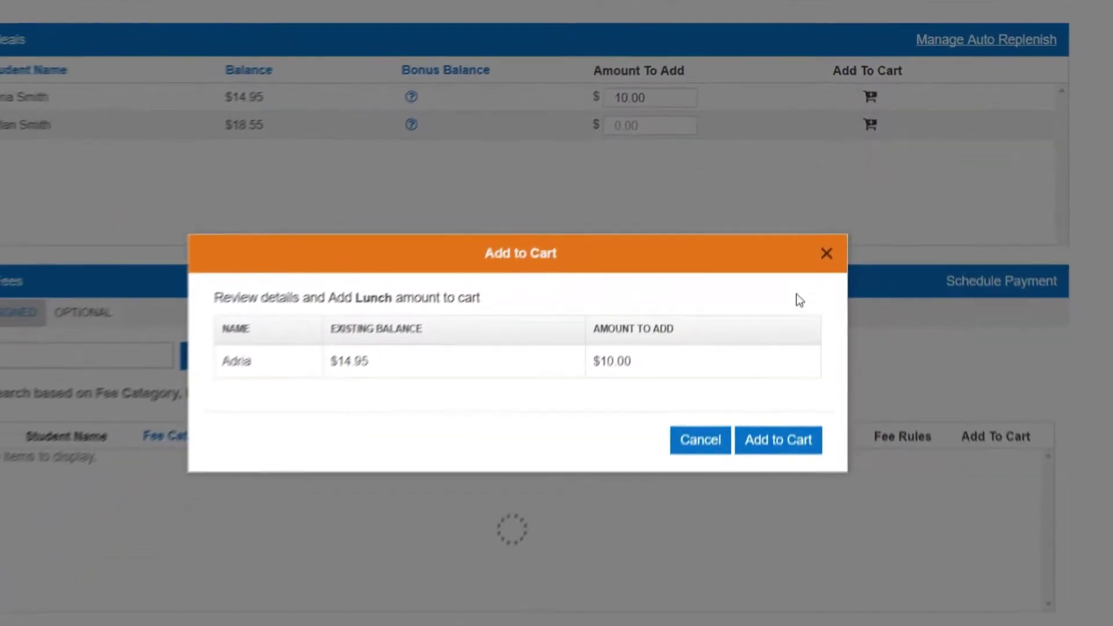
click(778, 440)
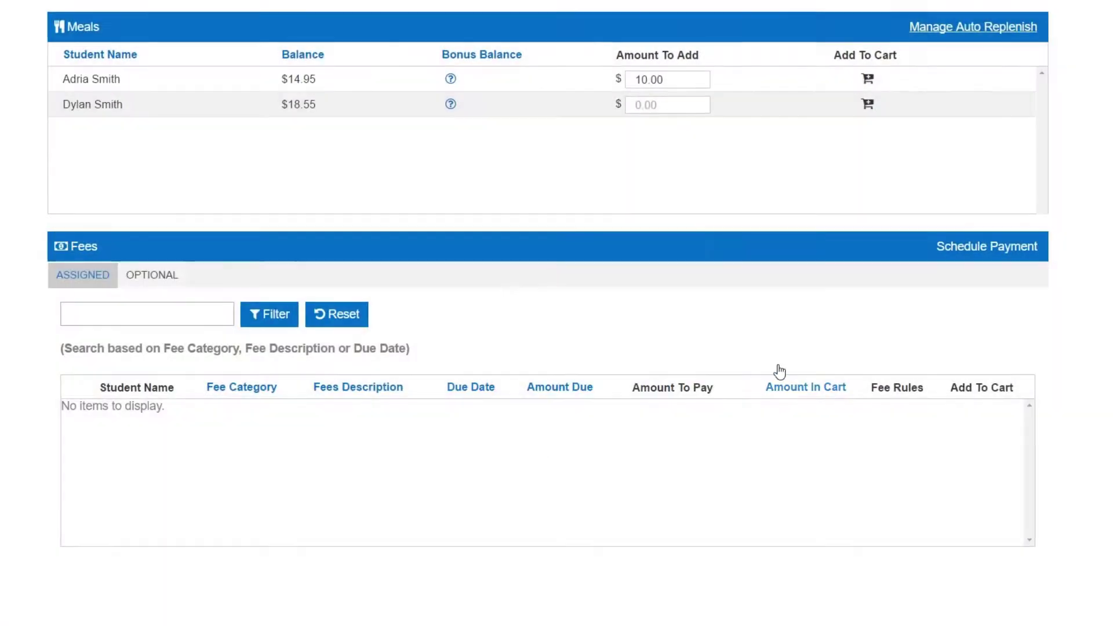
click(678, 102)
text(10.00)
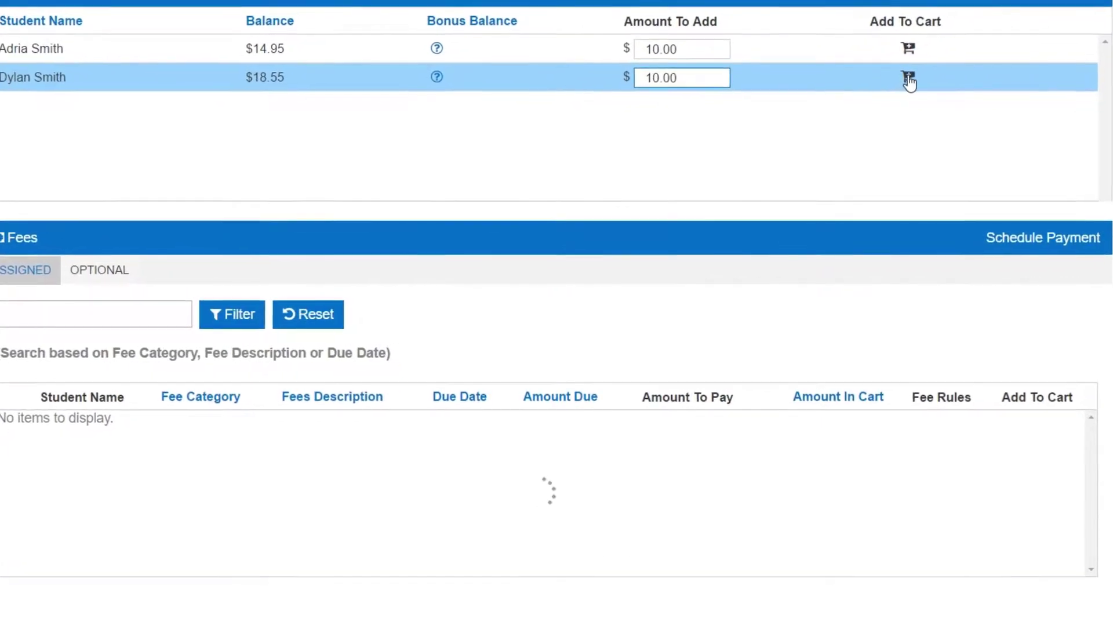
click(909, 81)
click(835, 404)
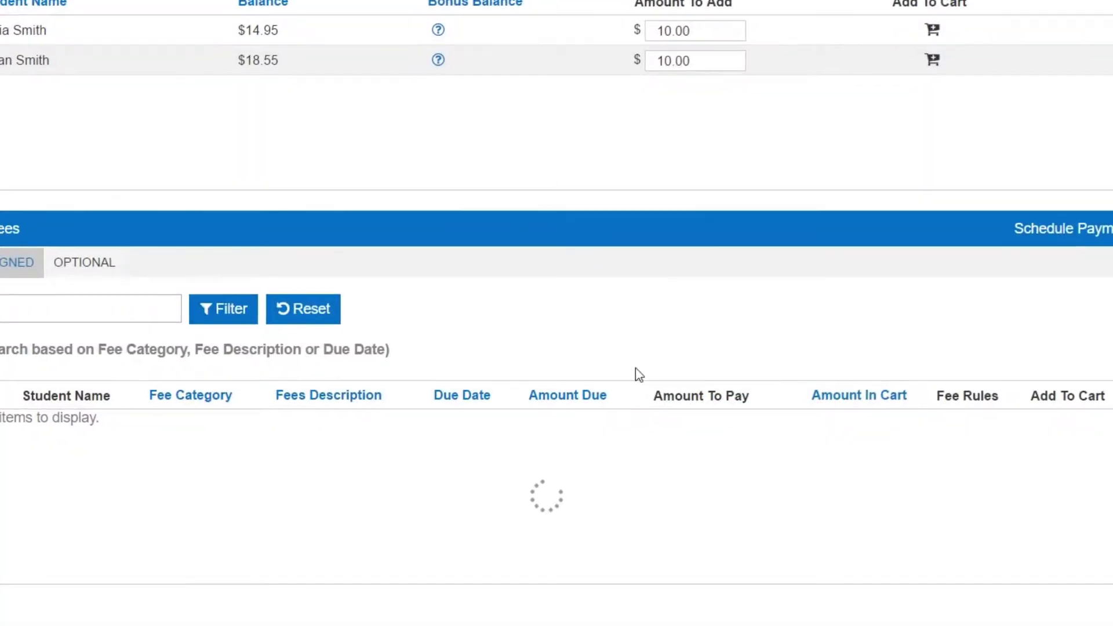
Add $20.00 of Pay-Per-Ride Transportation funds for the first student to the cart and view the cart
click(88, 271)
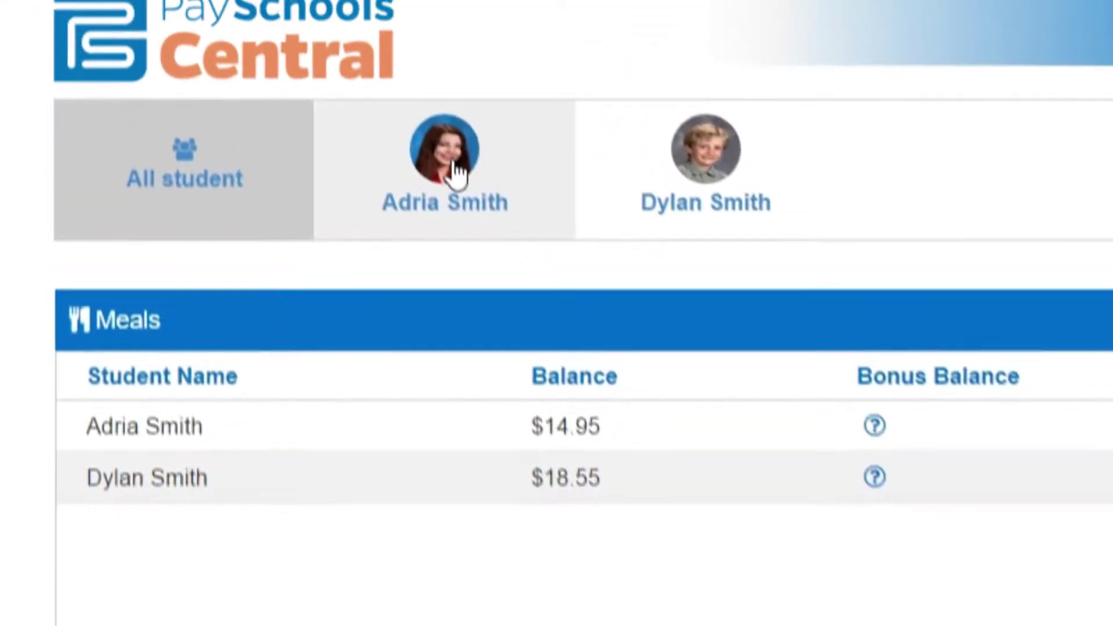
click(455, 174)
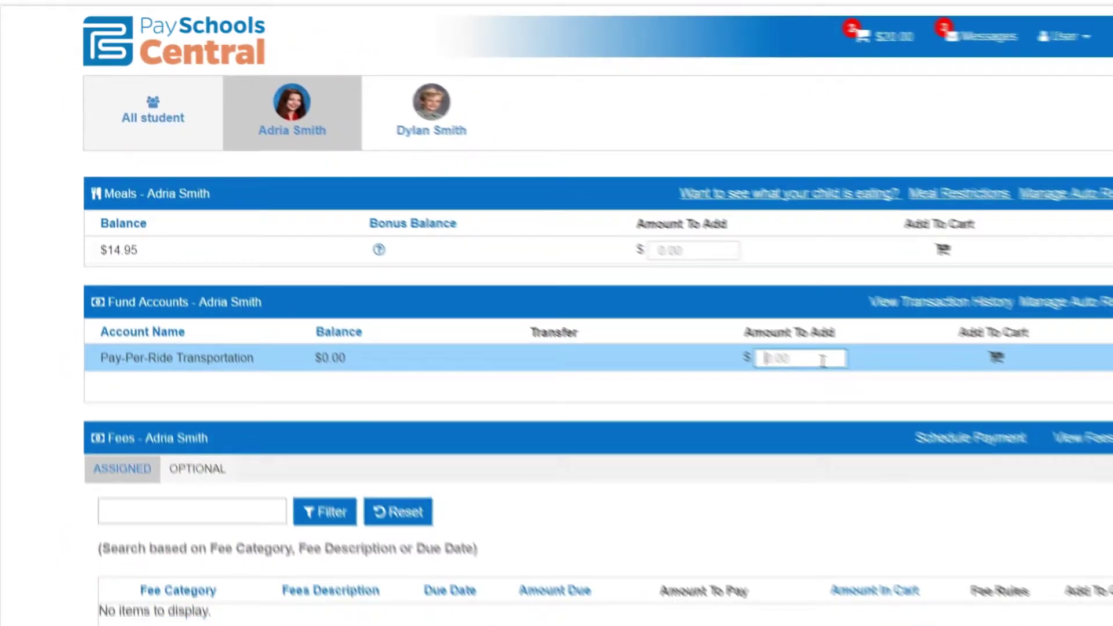
text(20.00)
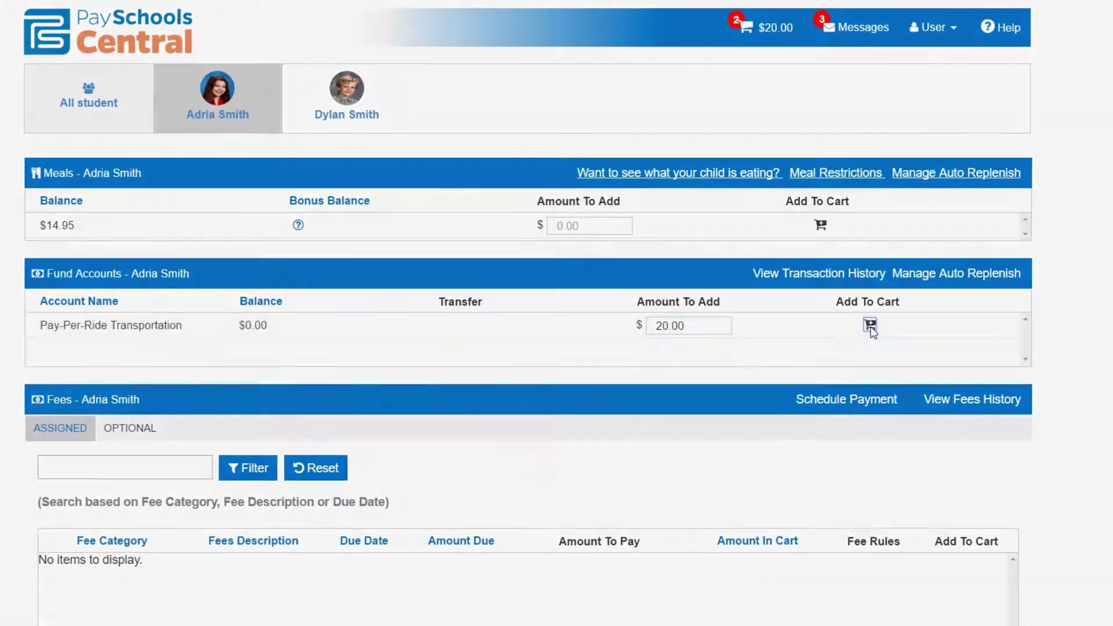
click(870, 326)
click(755, 543)
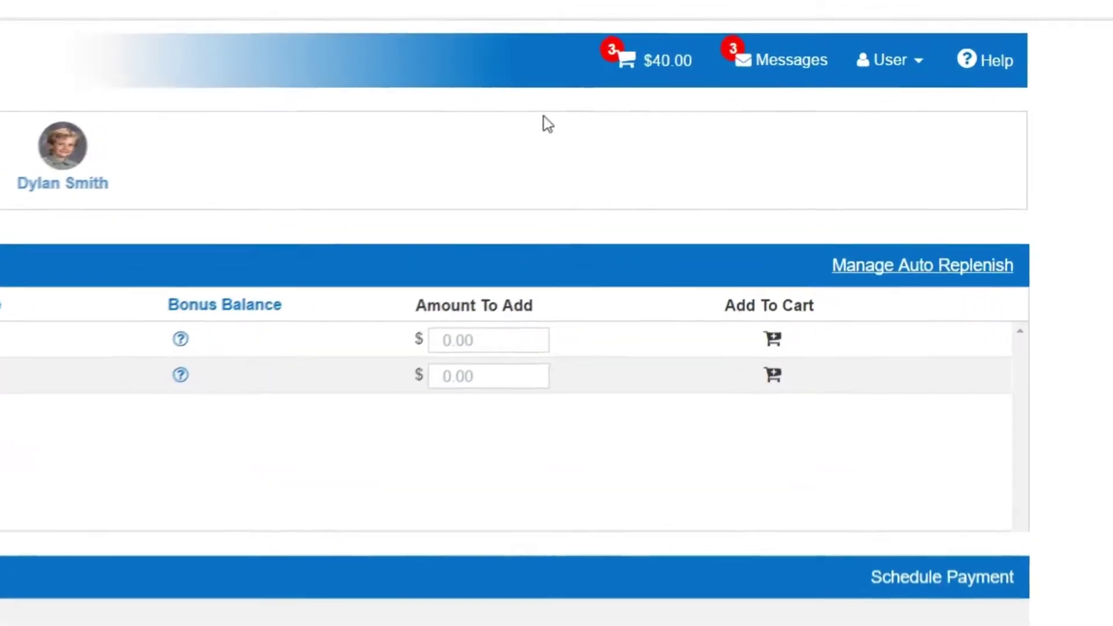
click(693, 38)
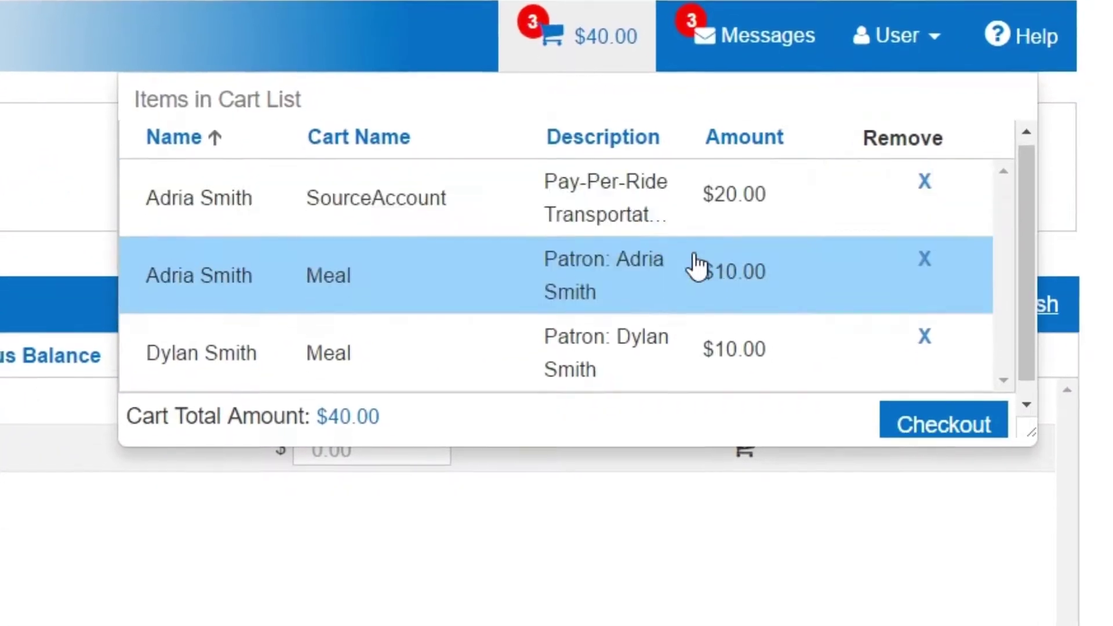
Check out the $40.00 cart and begin entering the new credit card's cardholder details
scroll(696, 265, down, 1)
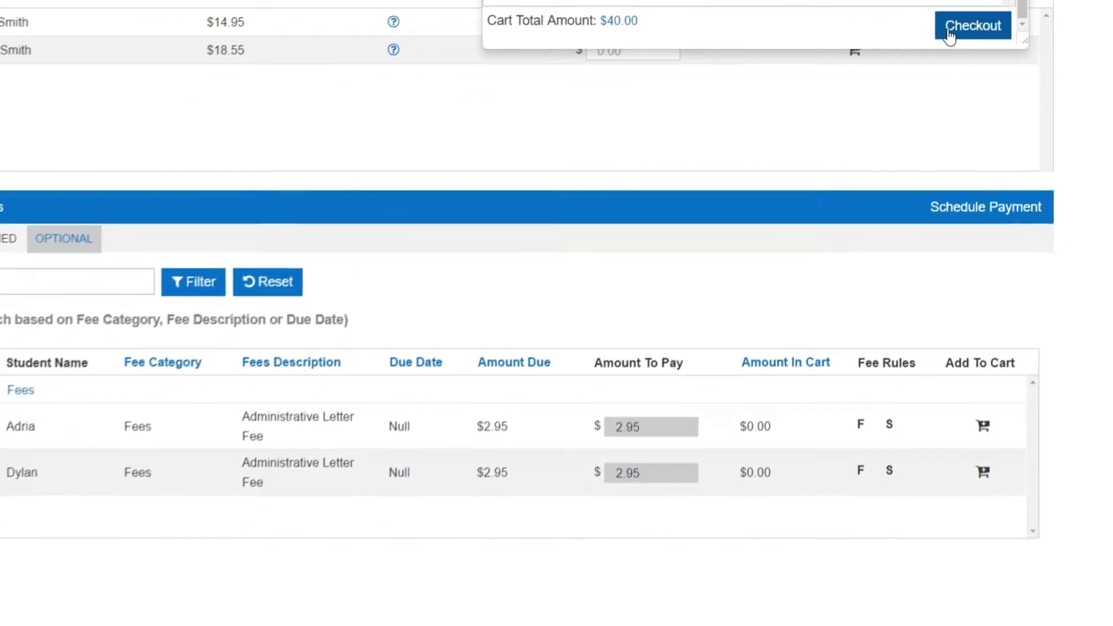
click(934, 127)
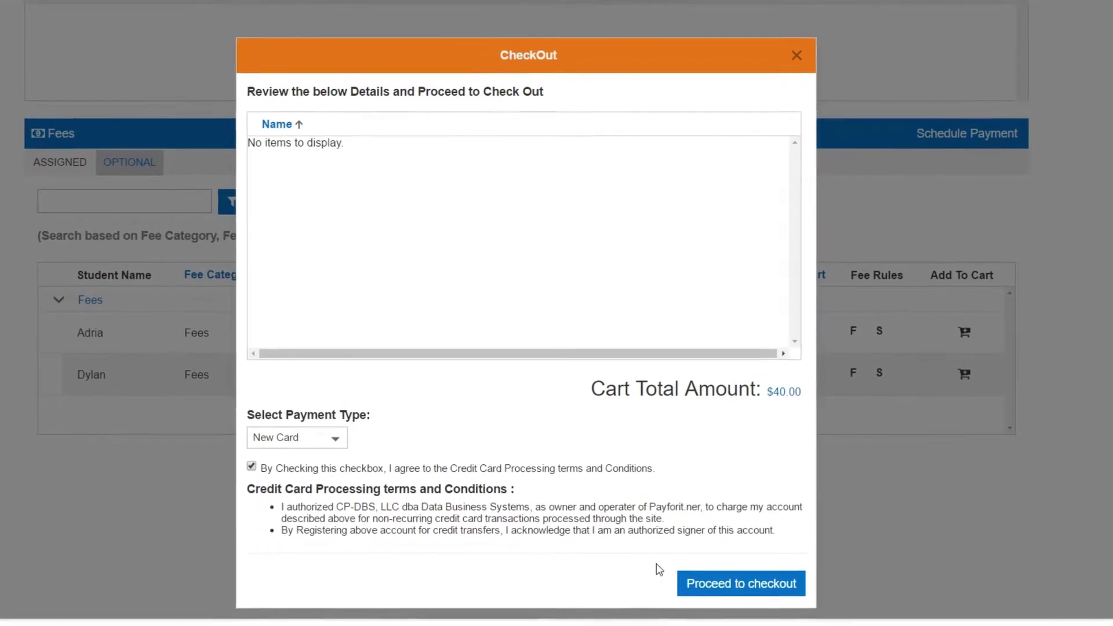
click(693, 594)
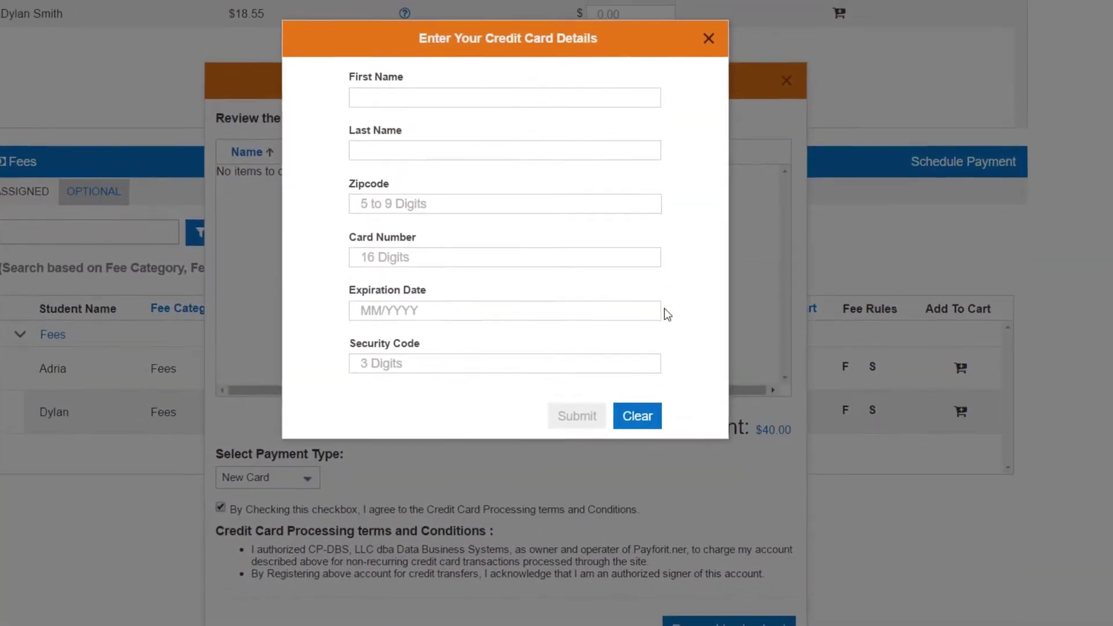
click(645, 100)
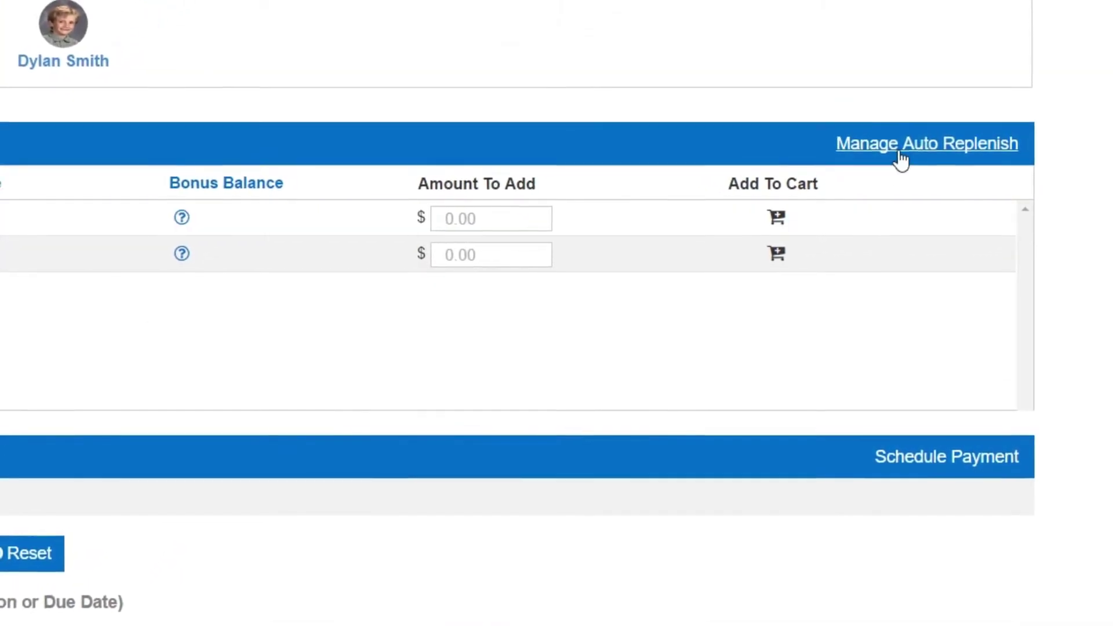
Set meal auto-replenishment for both students: $0 balance level, $40 replenish amount, stop date 2/27/2017
click(909, 154)
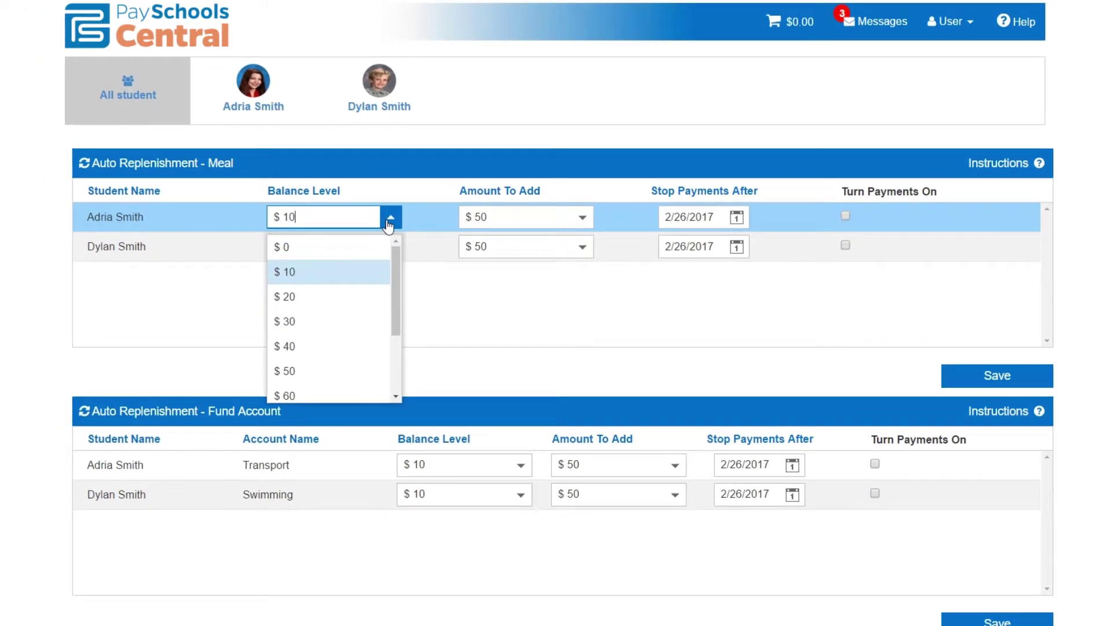
click(385, 247)
click(390, 246)
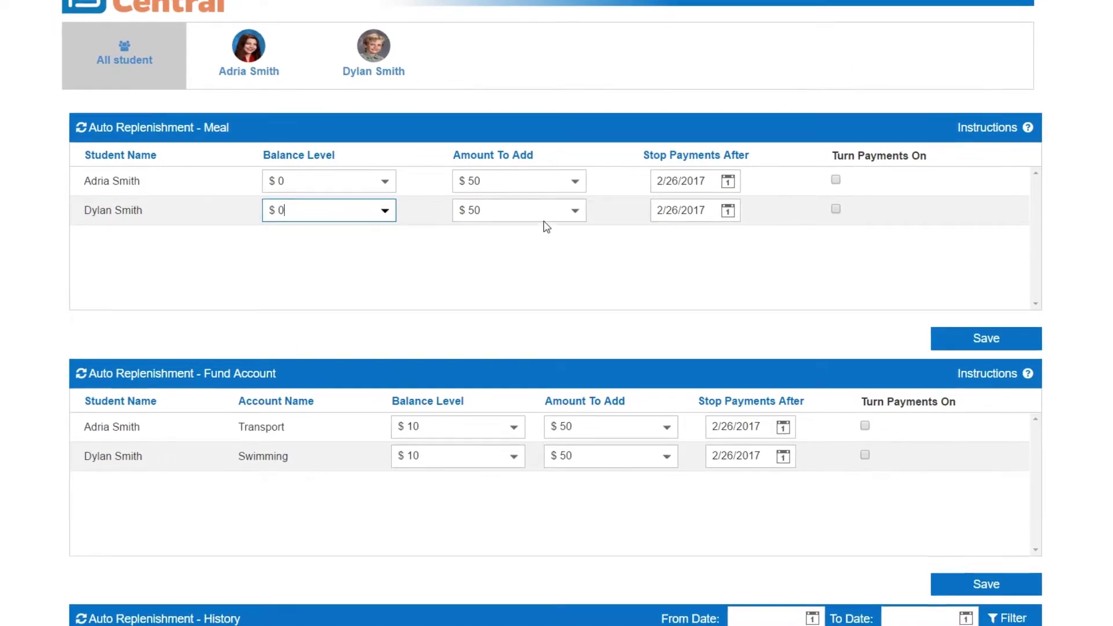
click(576, 184)
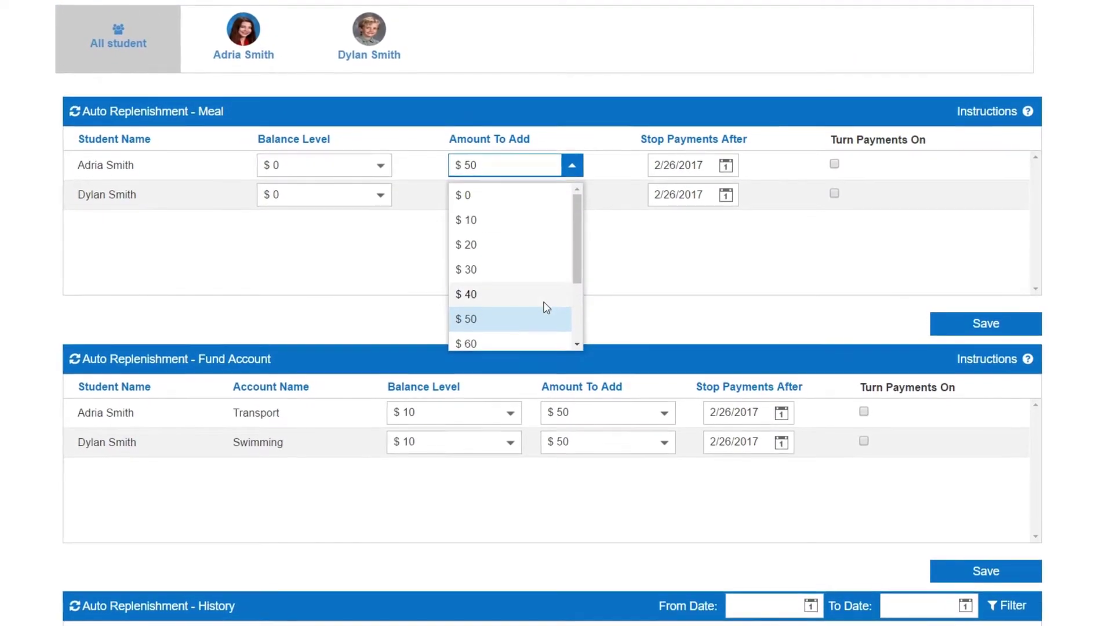
click(544, 299)
click(570, 198)
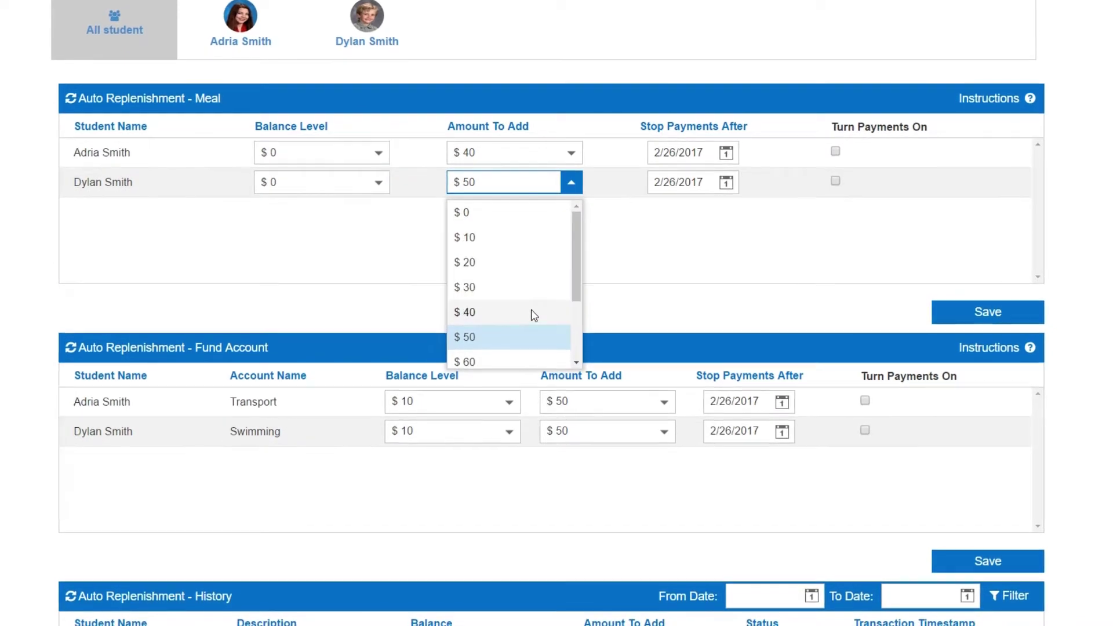
click(545, 314)
click(726, 148)
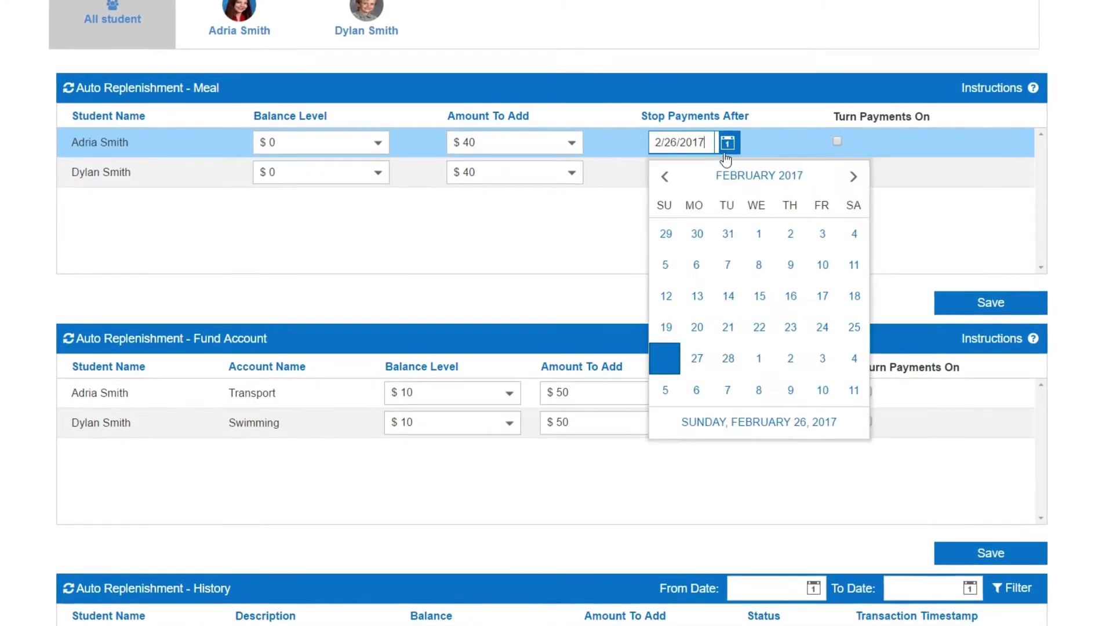
click(695, 360)
click(729, 168)
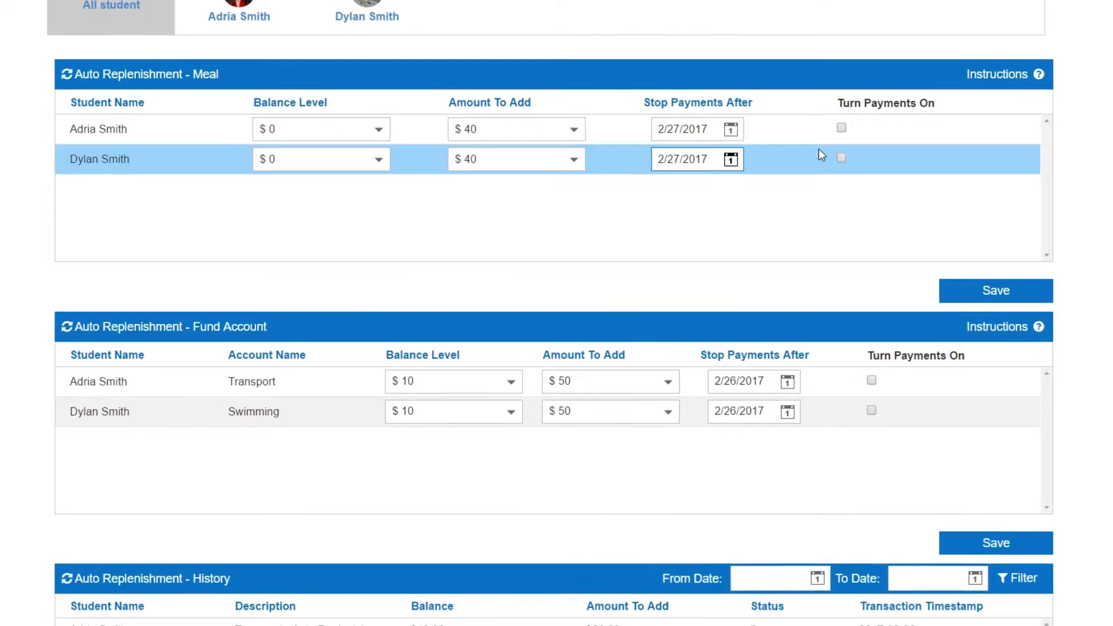
Turn on meal auto-replenishment for both students, save, and accept the terms and conditions
click(841, 128)
click(841, 158)
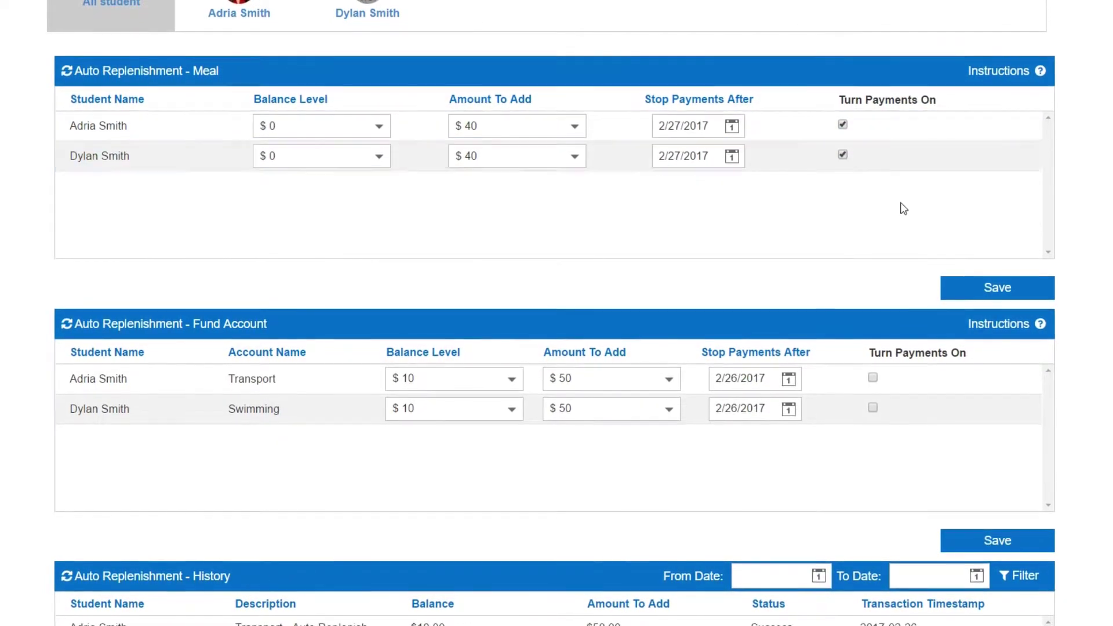
click(1005, 287)
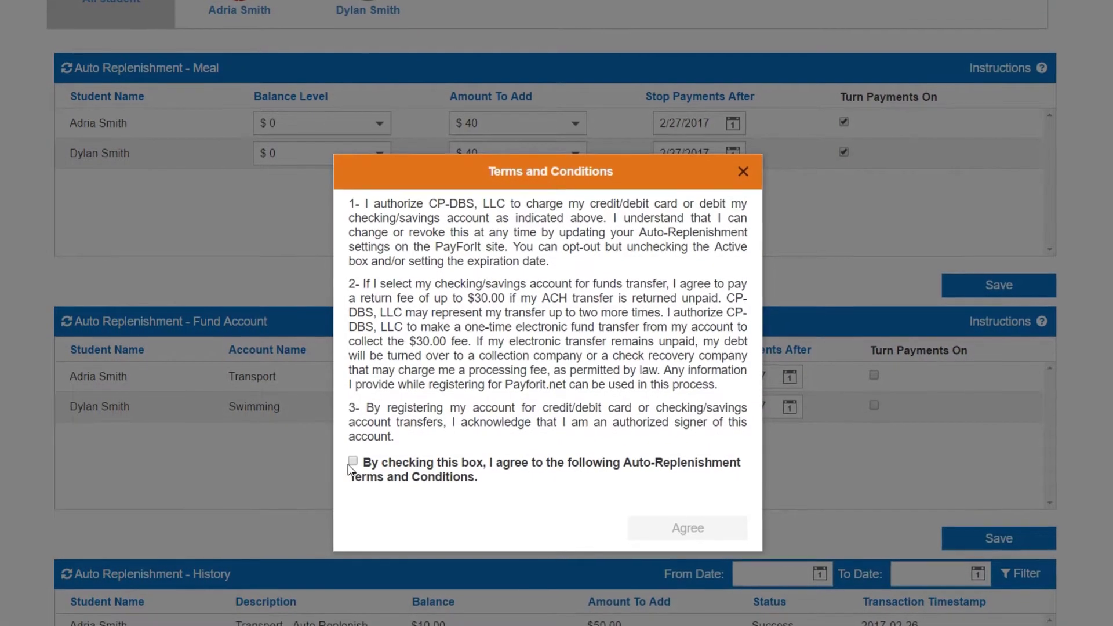
click(353, 460)
click(650, 529)
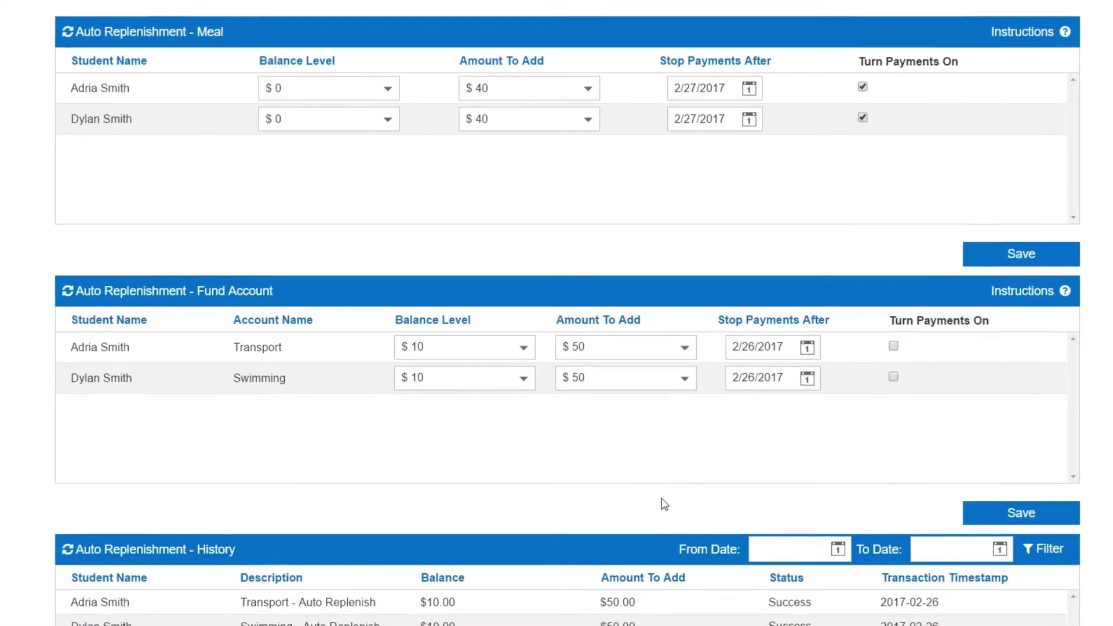
click(533, 366)
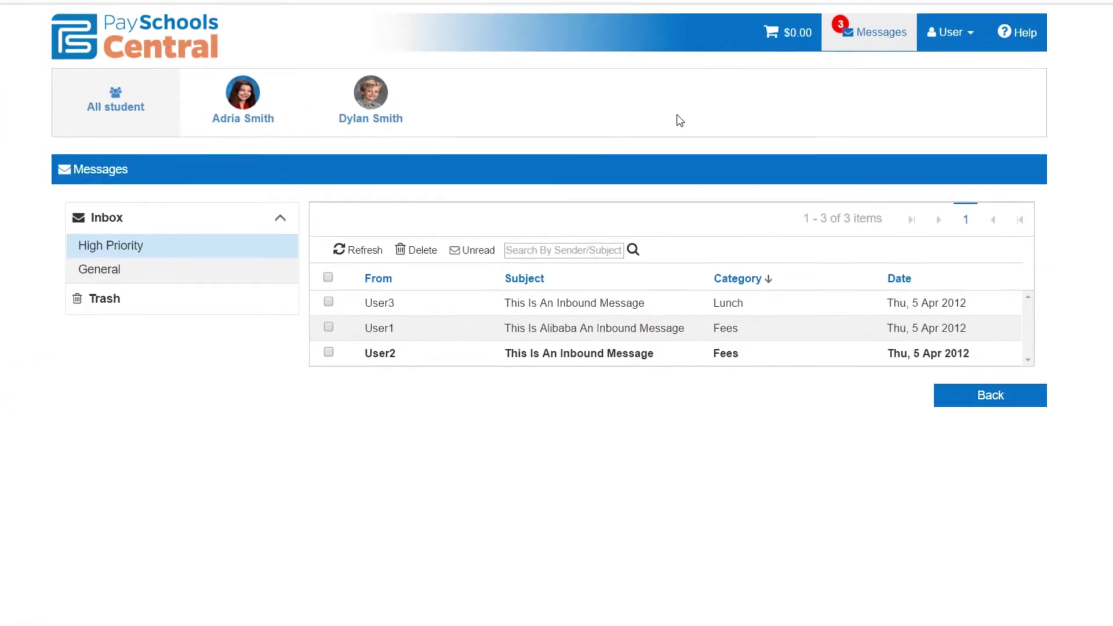
Show the General inbox folder, then read and close one inbound message
click(246, 250)
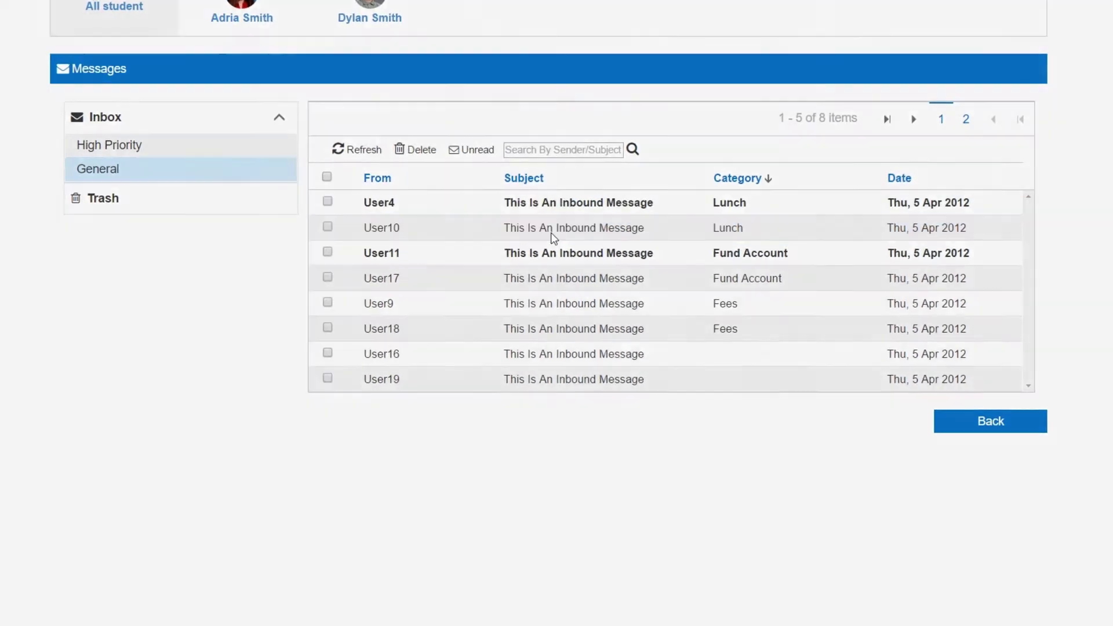
click(550, 232)
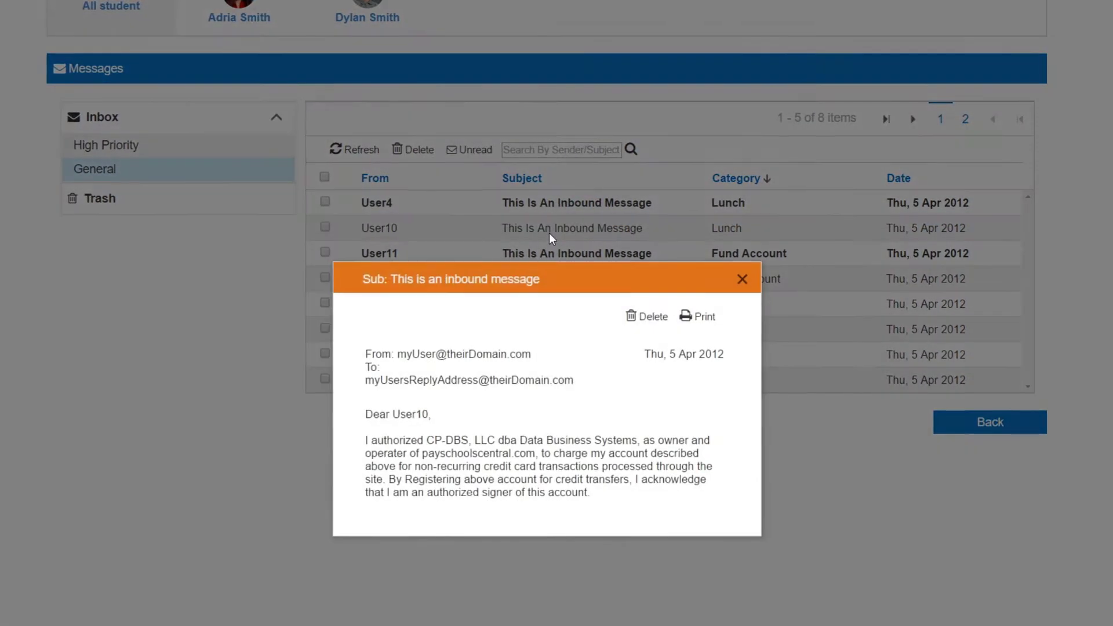
click(710, 321)
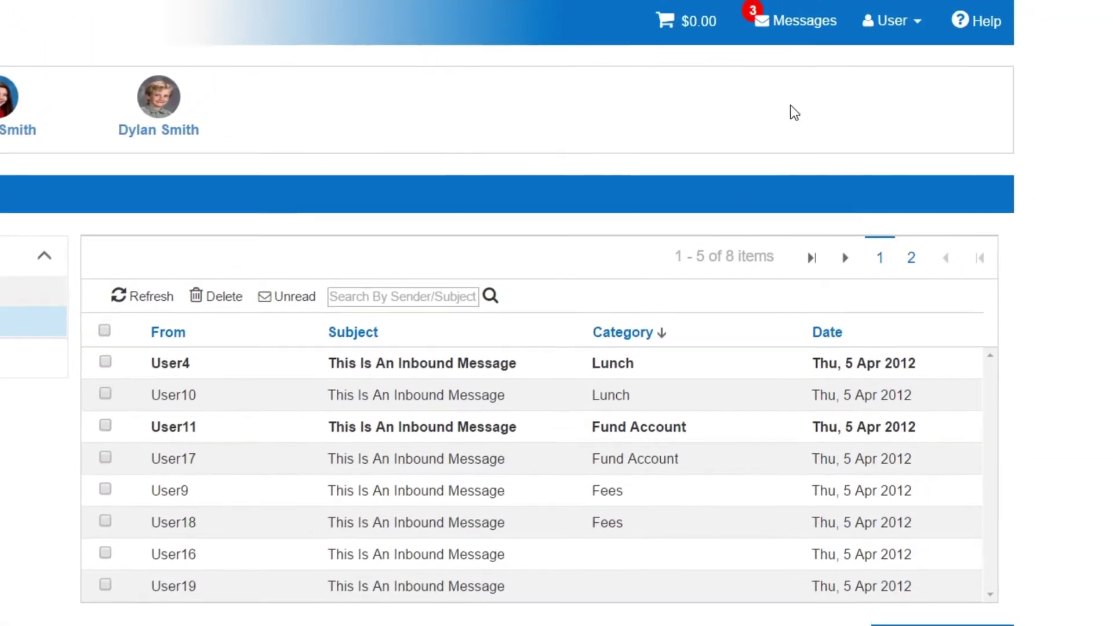
click(889, 22)
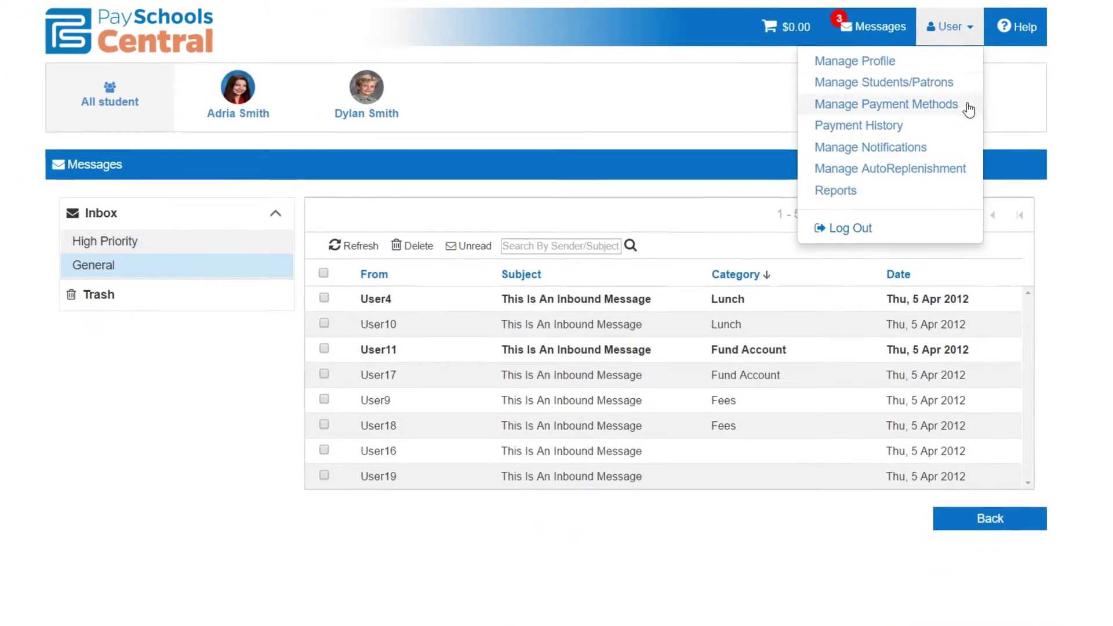
Visit the profile, students/patrons and payment methods pages, viewing the first payment method without changes
click(972, 65)
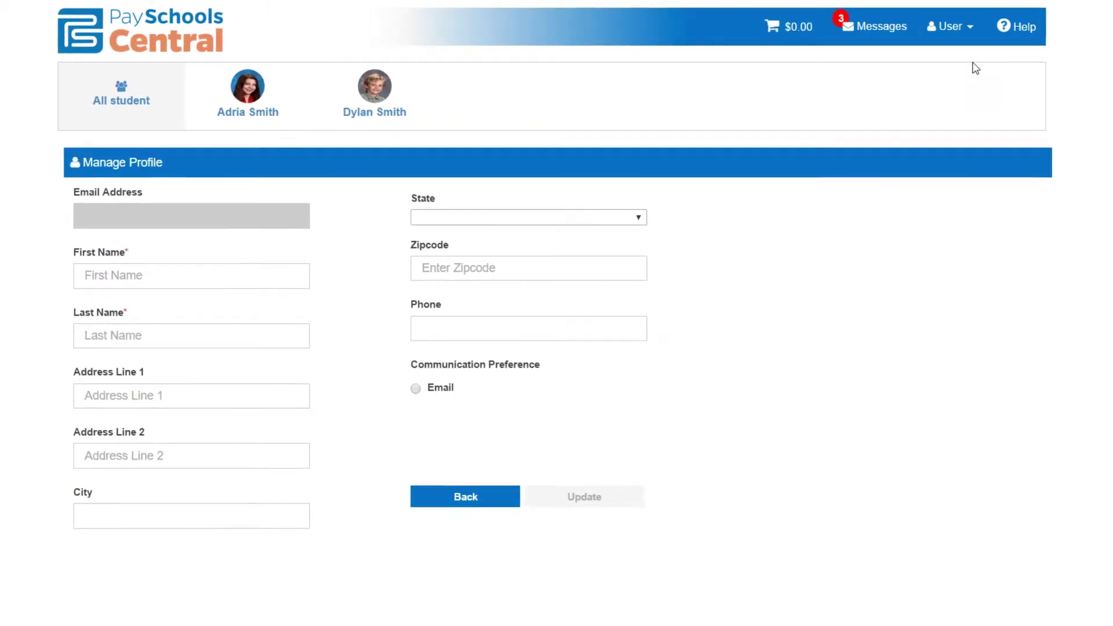
click(965, 31)
click(955, 81)
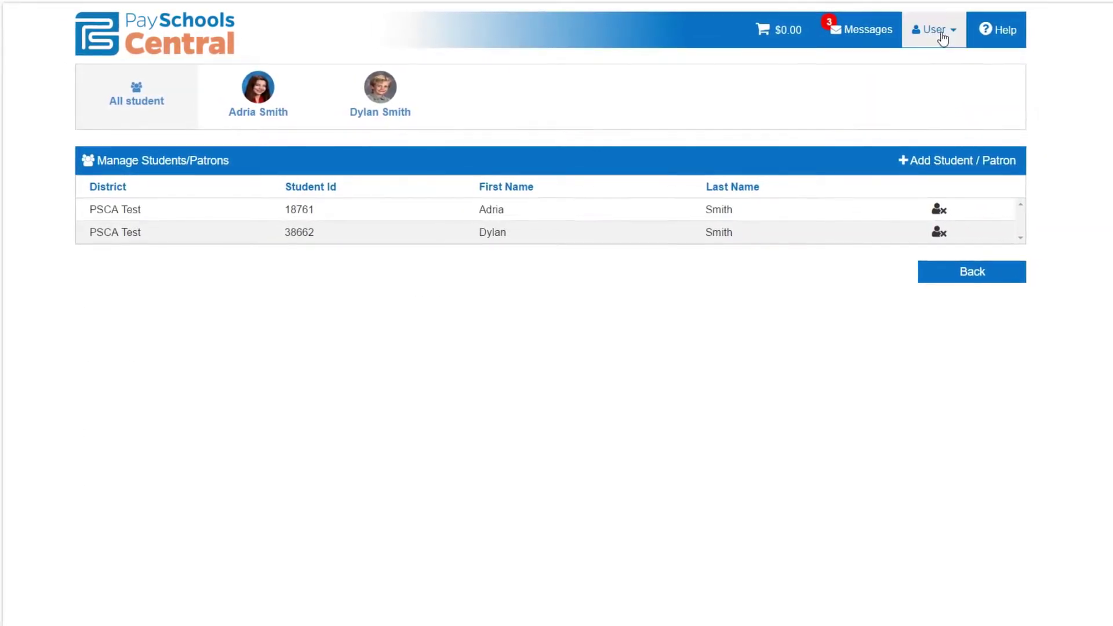
click(943, 35)
click(931, 97)
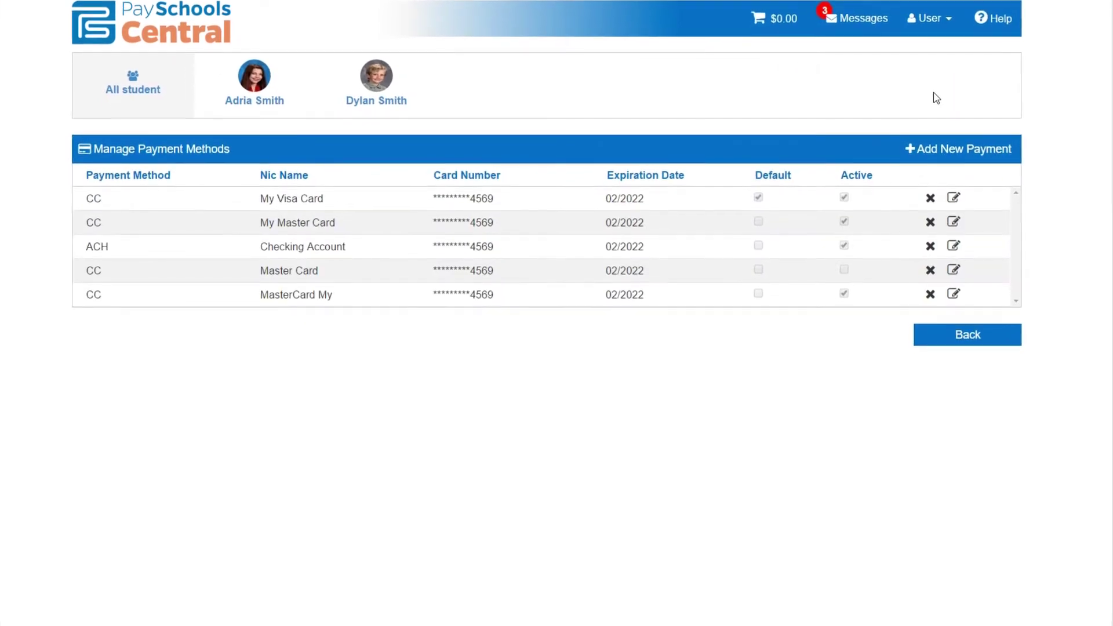
click(954, 197)
click(692, 257)
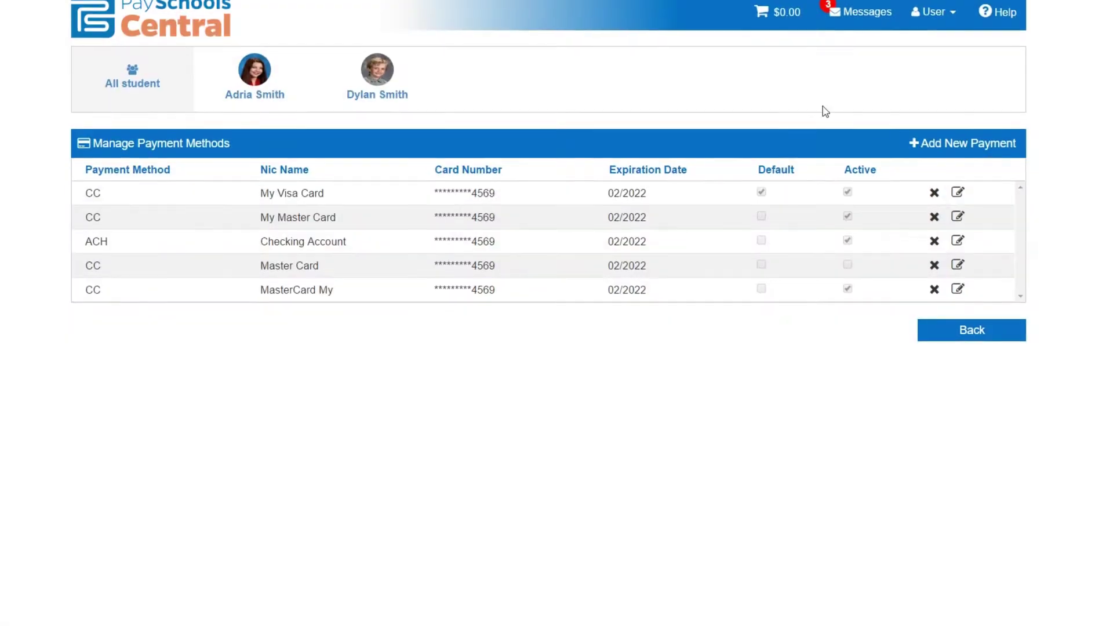
Look at the payment history page, then go to the notification settings
click(931, 15)
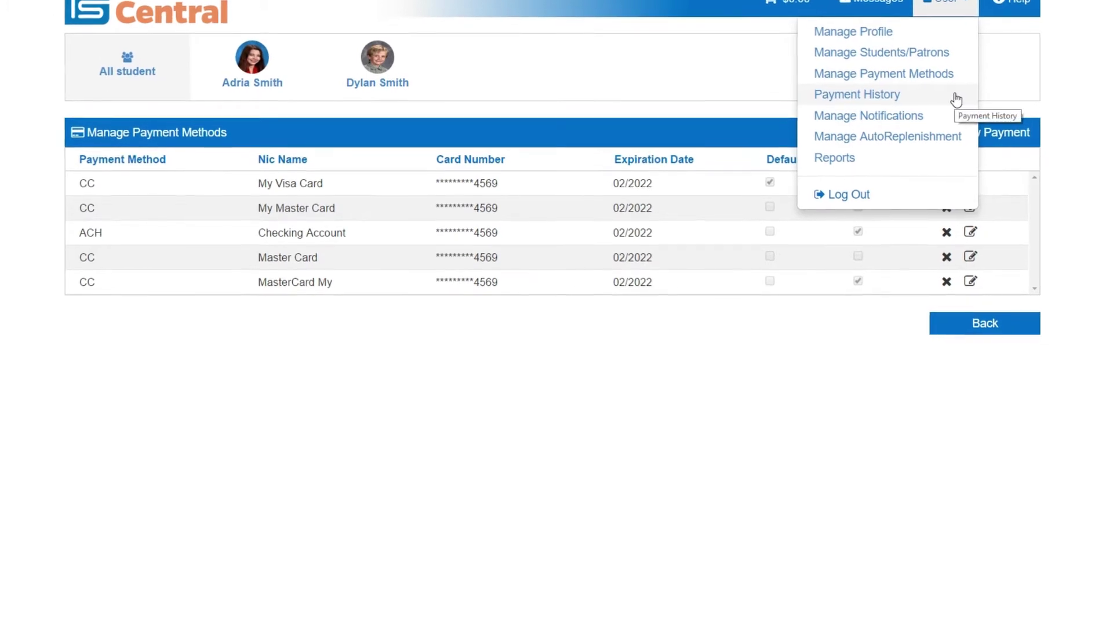
click(955, 98)
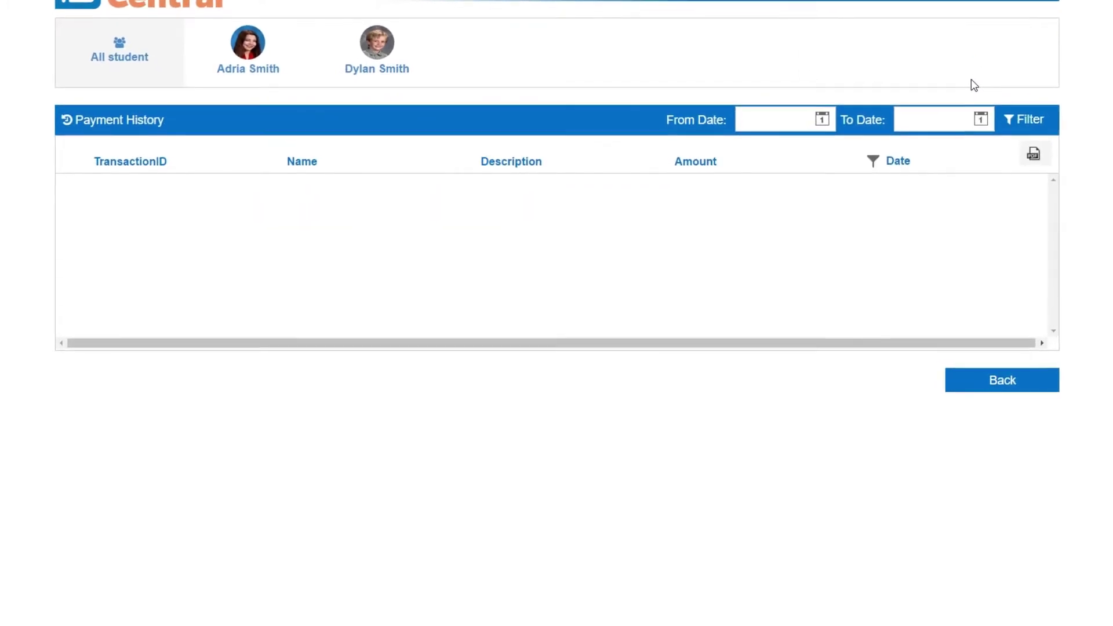
click(985, 1)
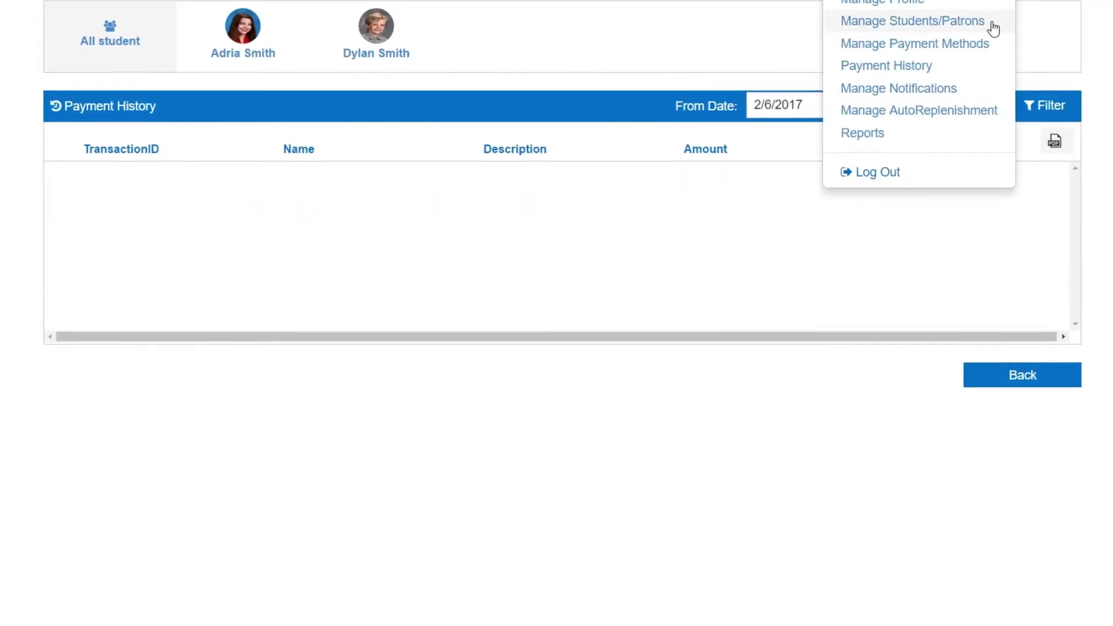
click(995, 90)
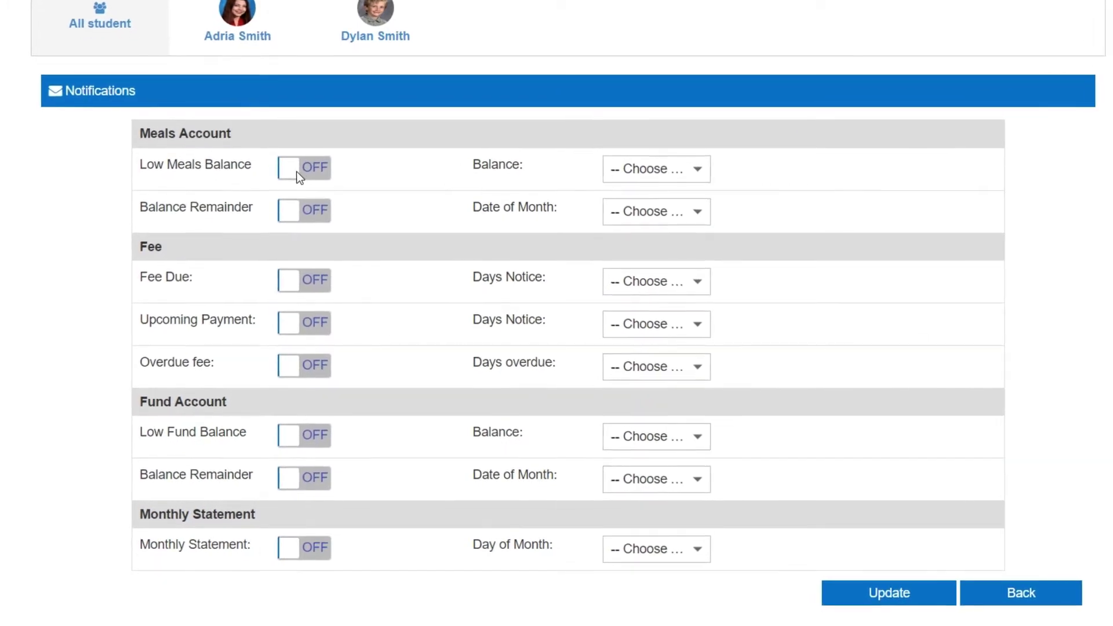
Enable low meals balance alert at $15.00 and low fund balance alert at $10.00, and save
click(299, 180)
click(671, 169)
click(661, 282)
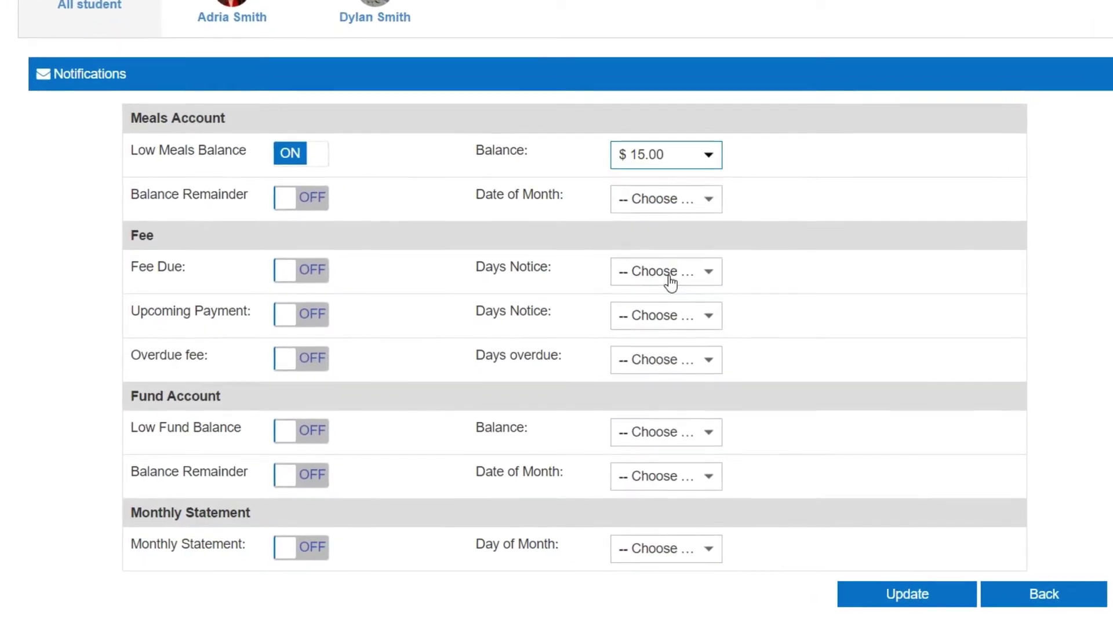
click(307, 429)
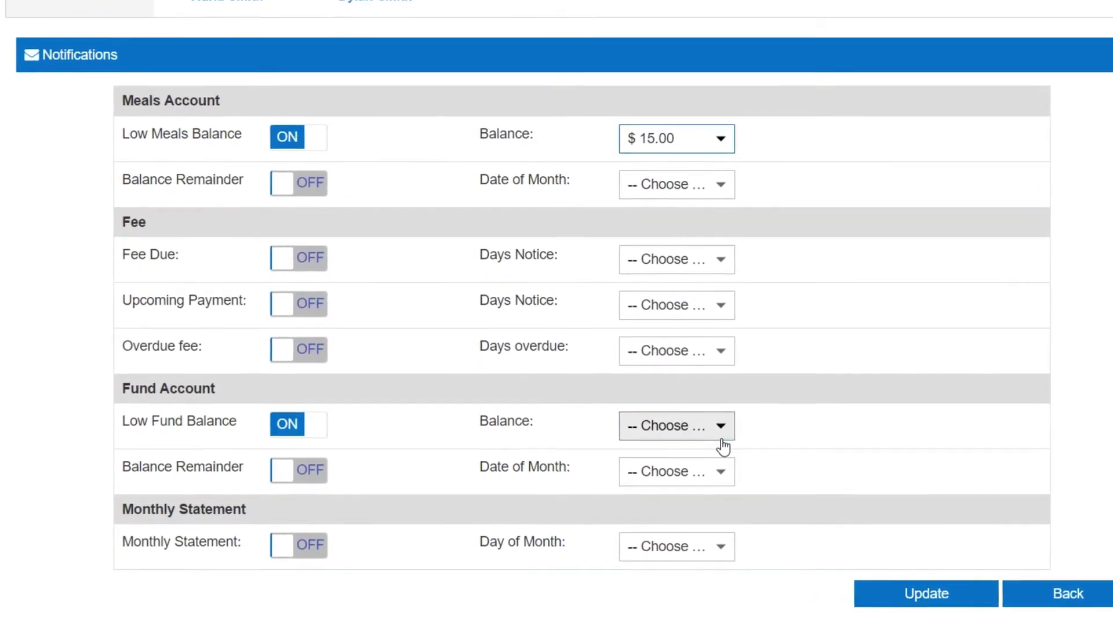
click(713, 434)
click(719, 519)
click(928, 597)
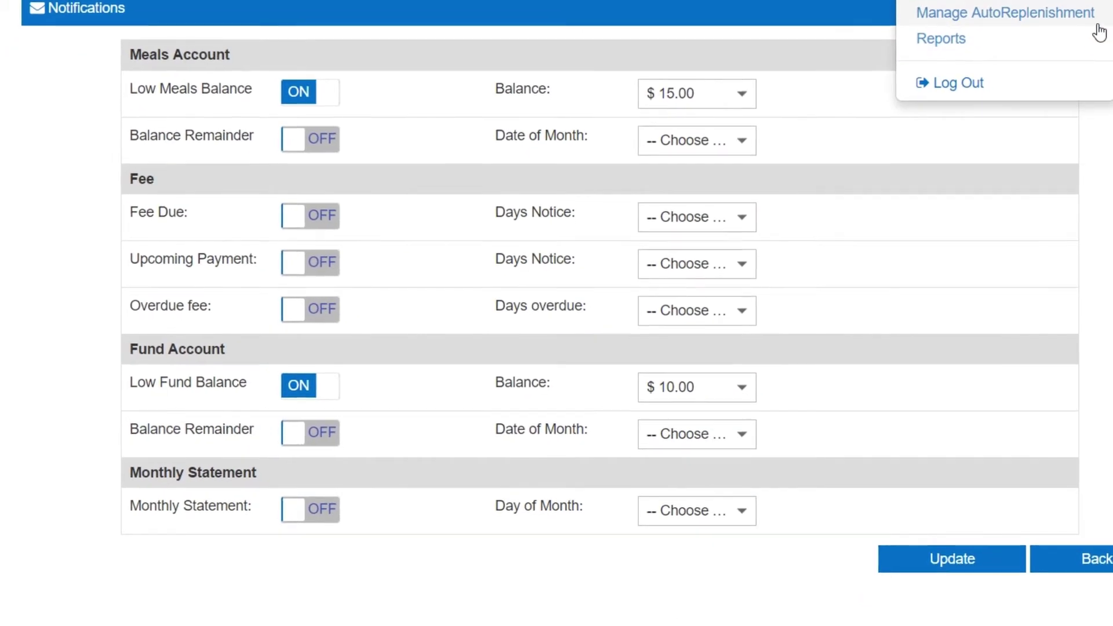
click(1099, 36)
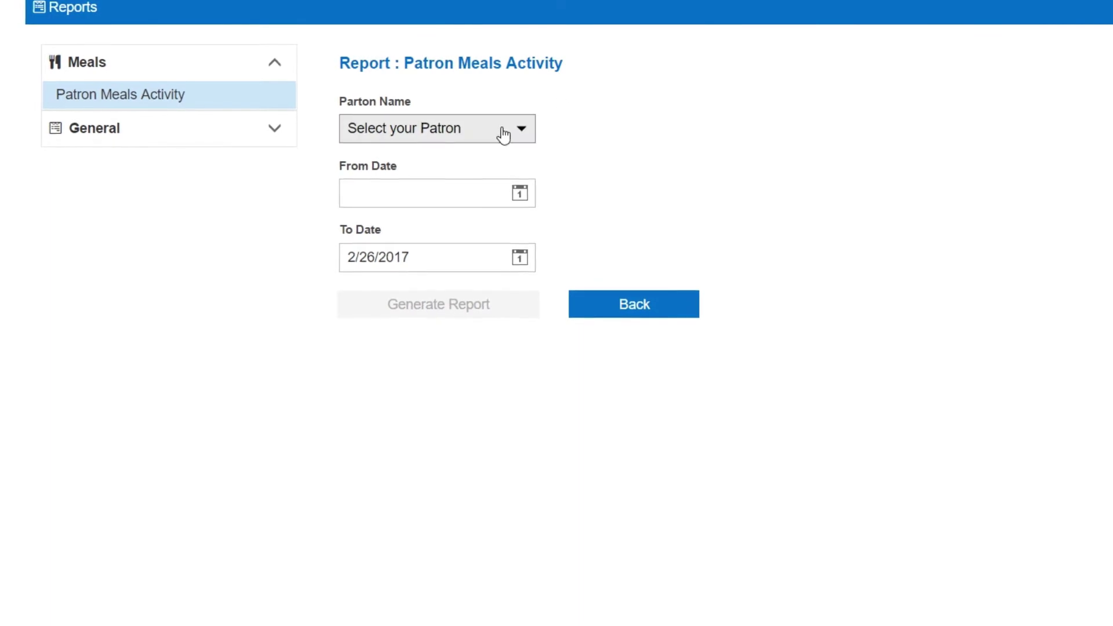
Set the Patron Meals Activity report's From Date to 12/5/2016
click(517, 193)
click(365, 230)
click(365, 230)
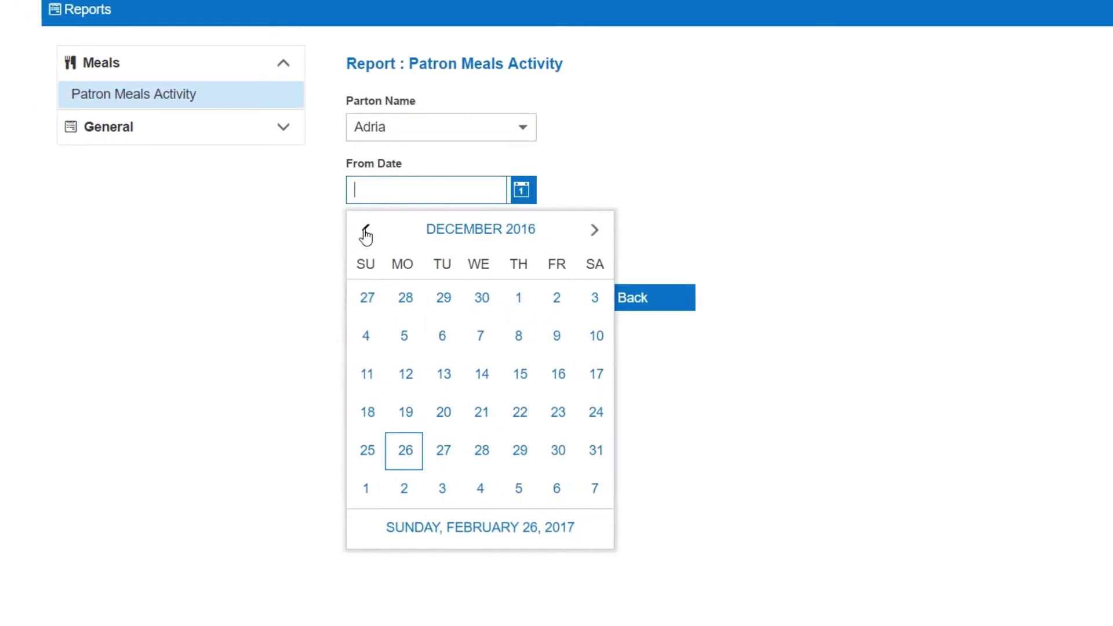
click(400, 335)
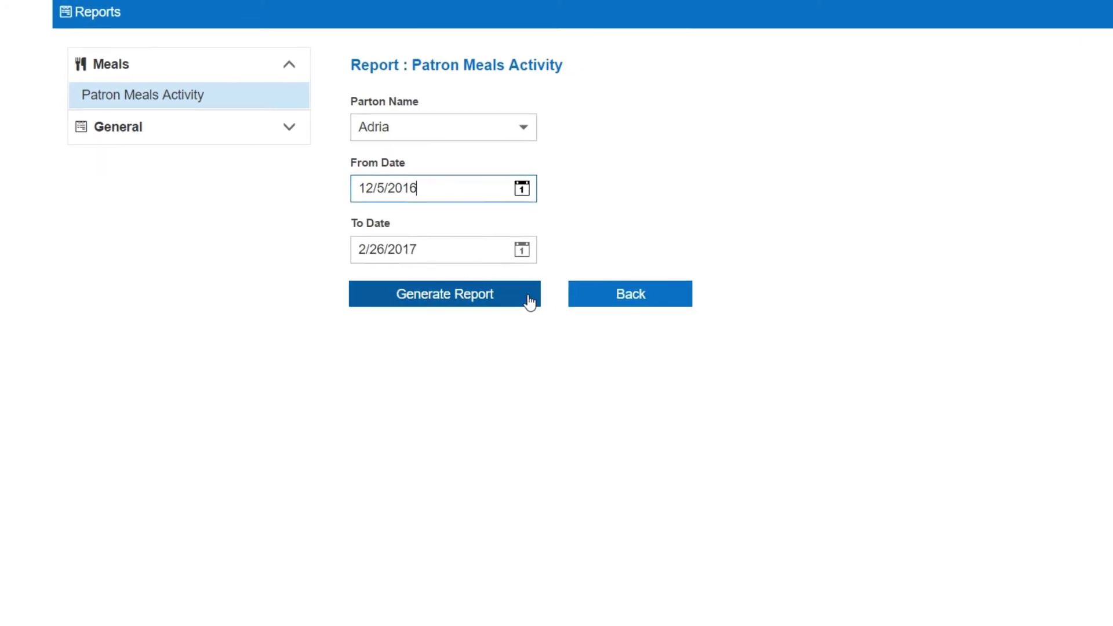